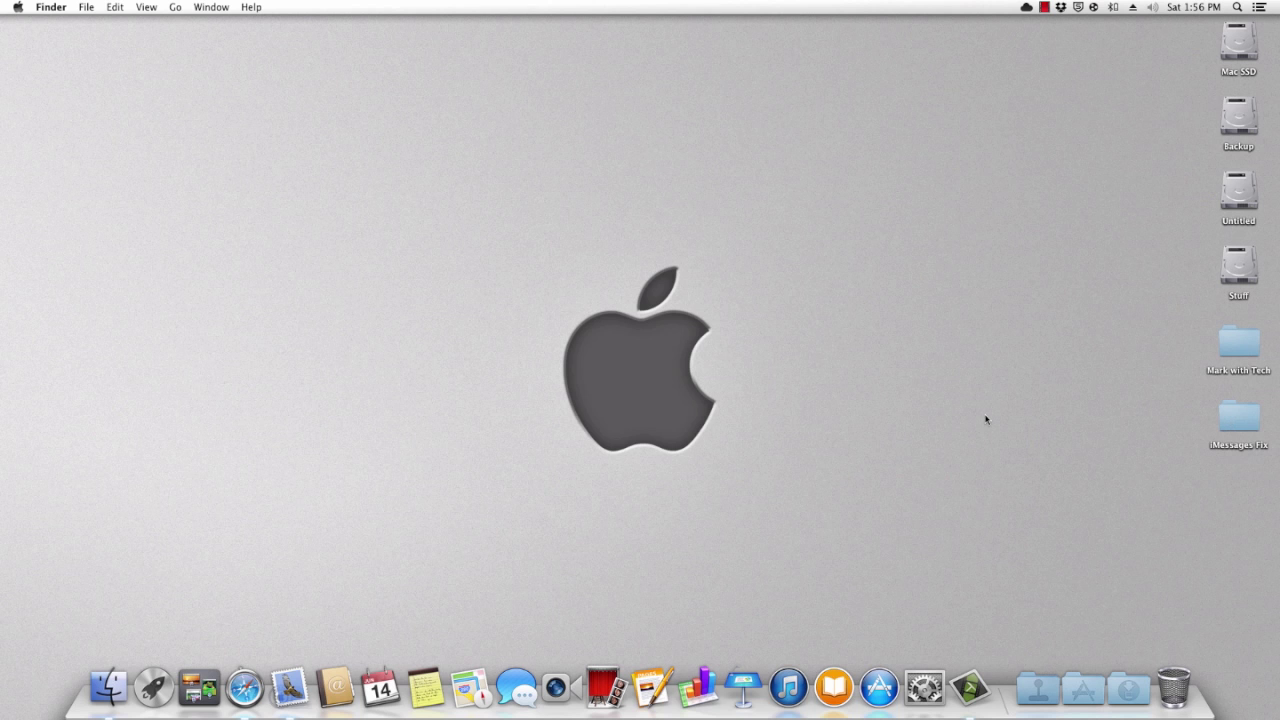
Open Messages, close its conversation window, and show the iMessage account in the Accounts preferences.
click(517, 688)
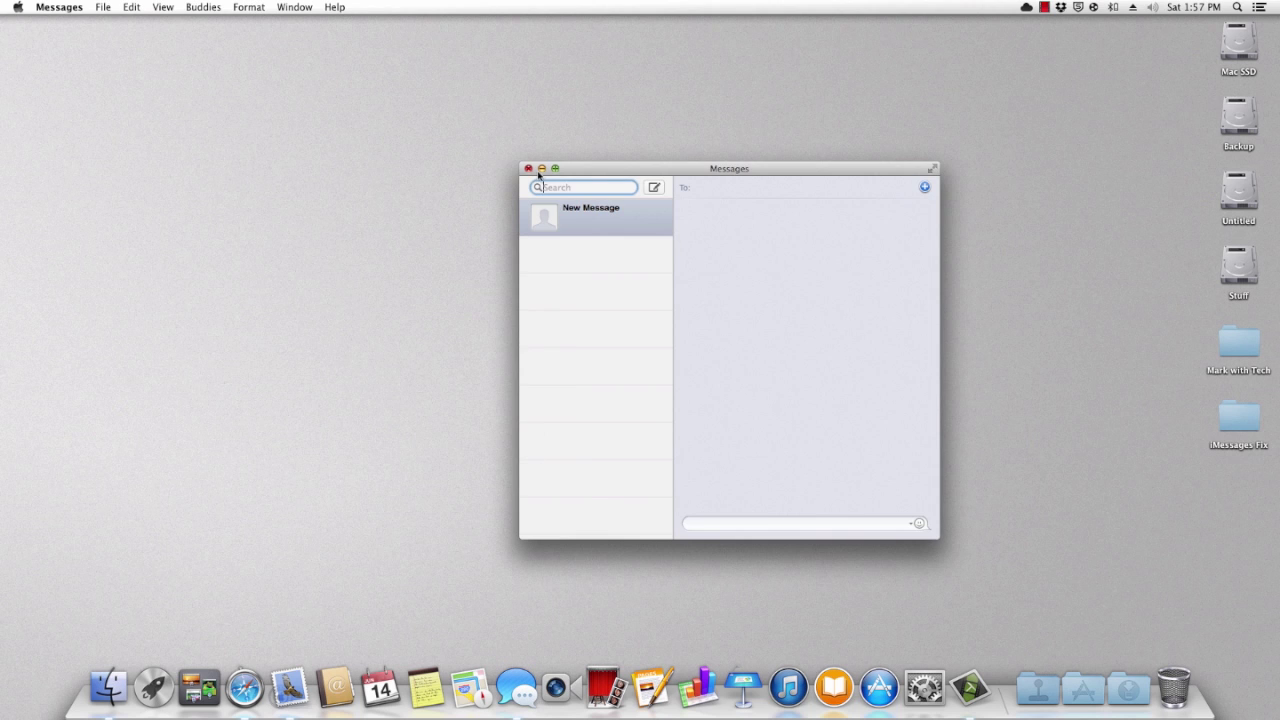
click(529, 167)
click(47, 6)
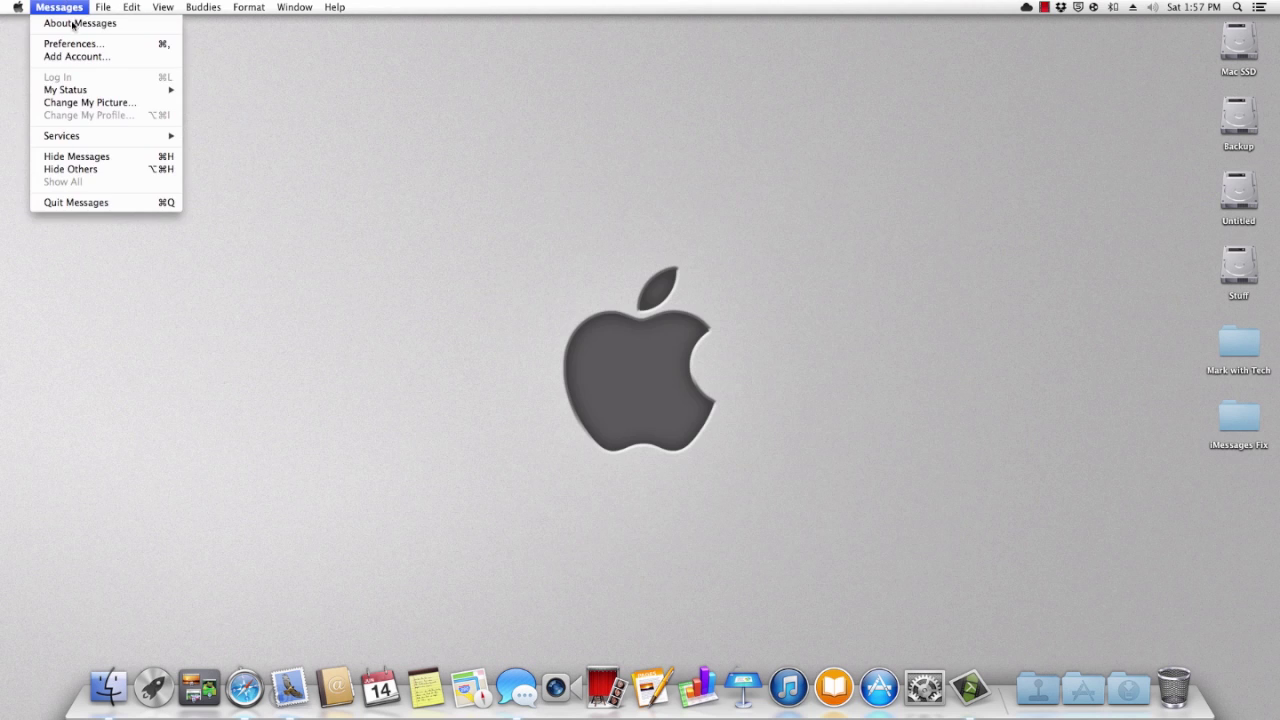
click(73, 44)
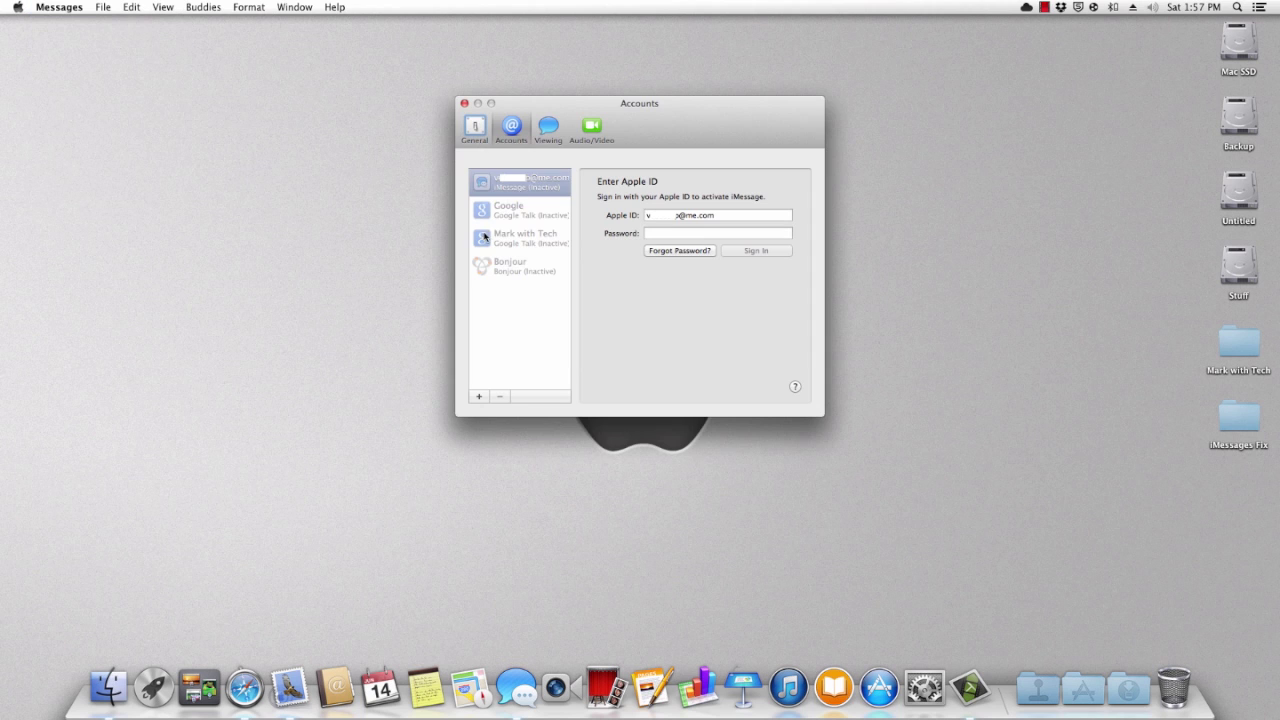
click(528, 190)
Try to sign in to iMessage by entering the Apple ID password, and dismiss the resulting alert.
click(714, 233)
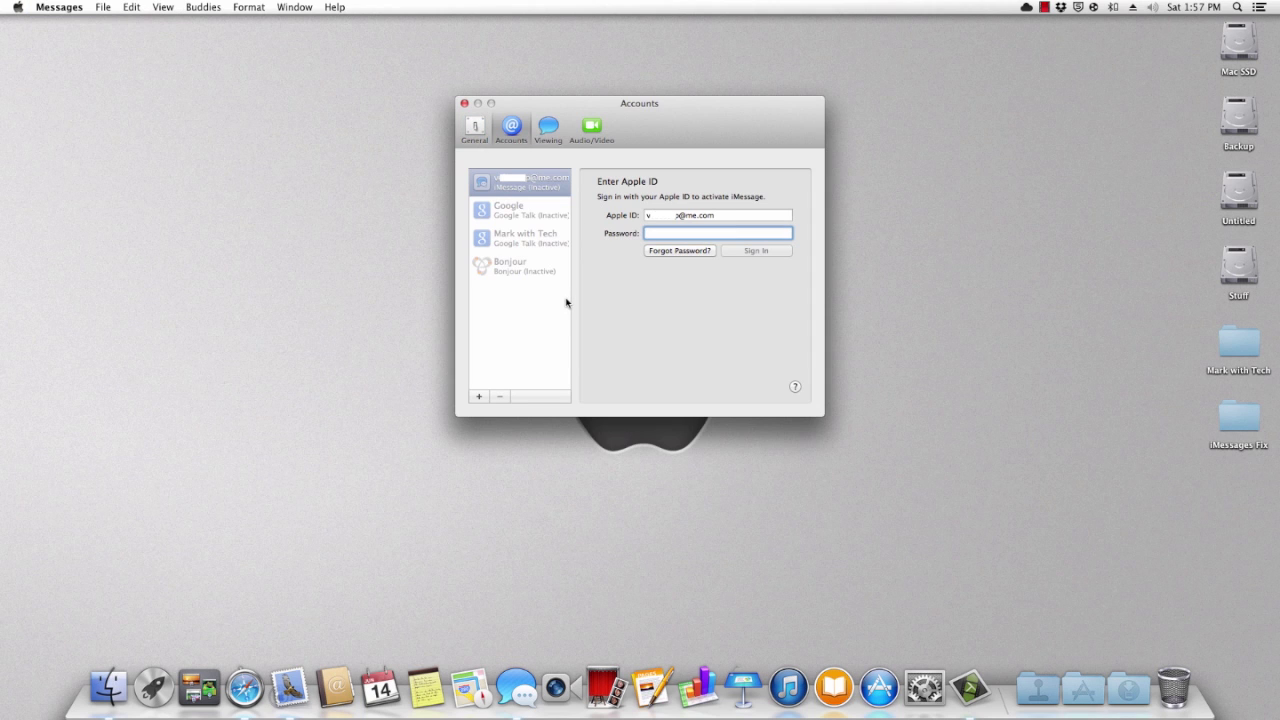
text(•••••••)
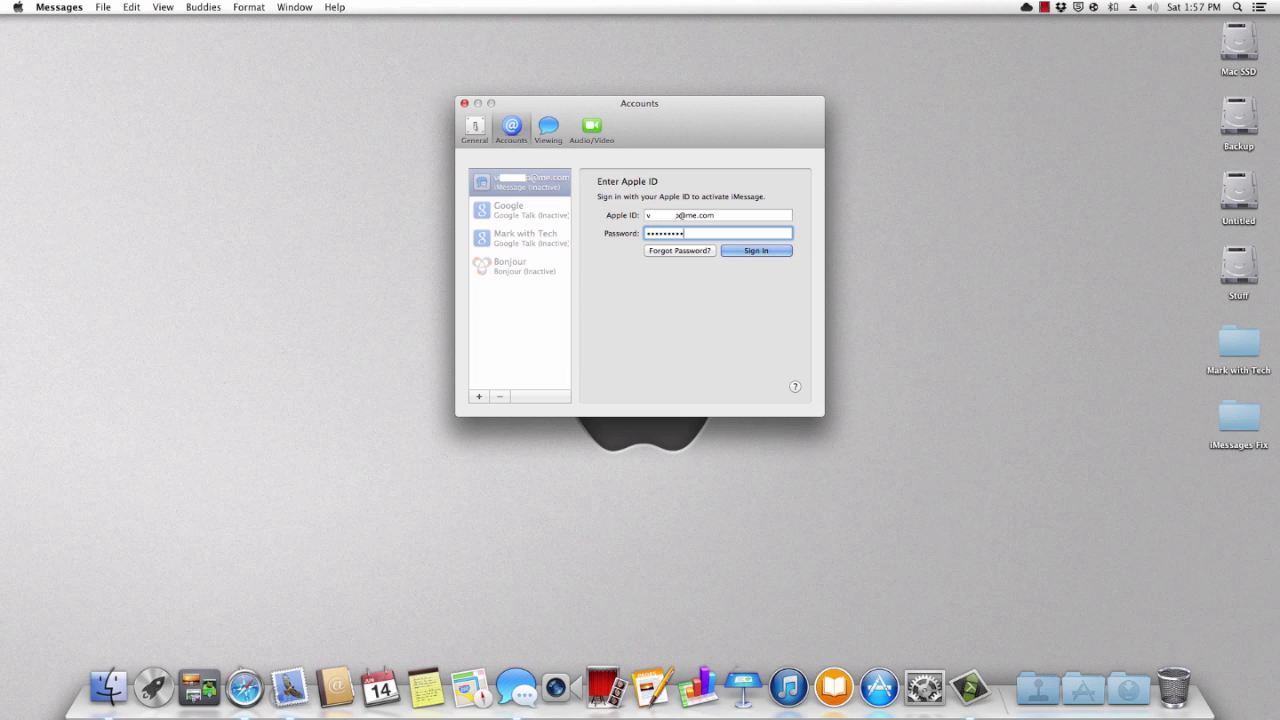
key(BackSpace)
key(BackSpace)
key(BackSpace)
key(BackSpace)
key(BackSpace)
key(BackSpace)
key(BackSpace)
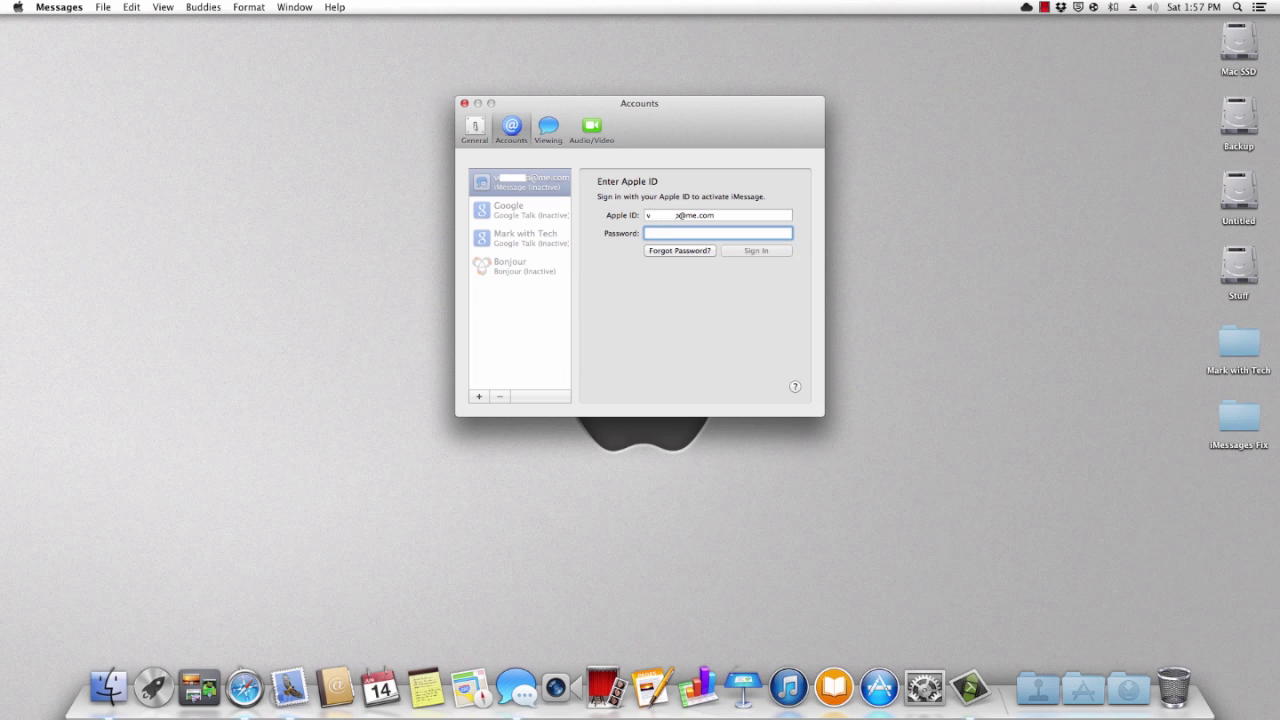
text(••••••••)
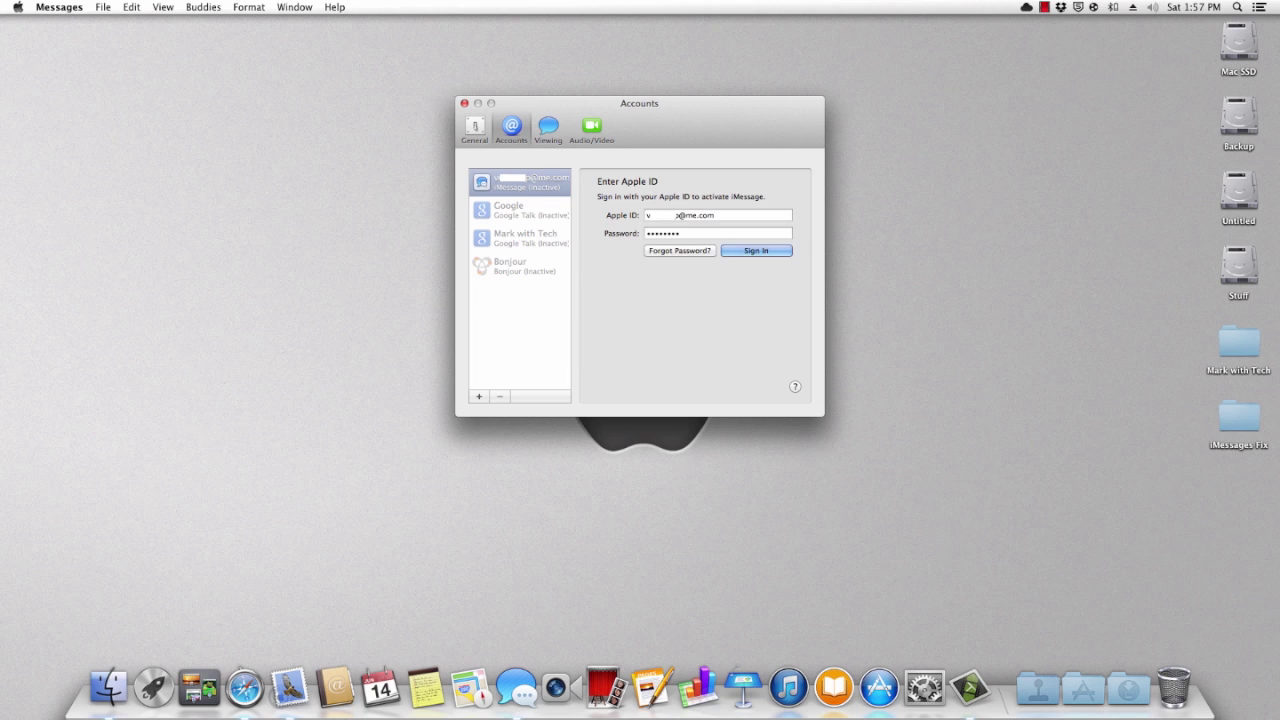
key(Return)
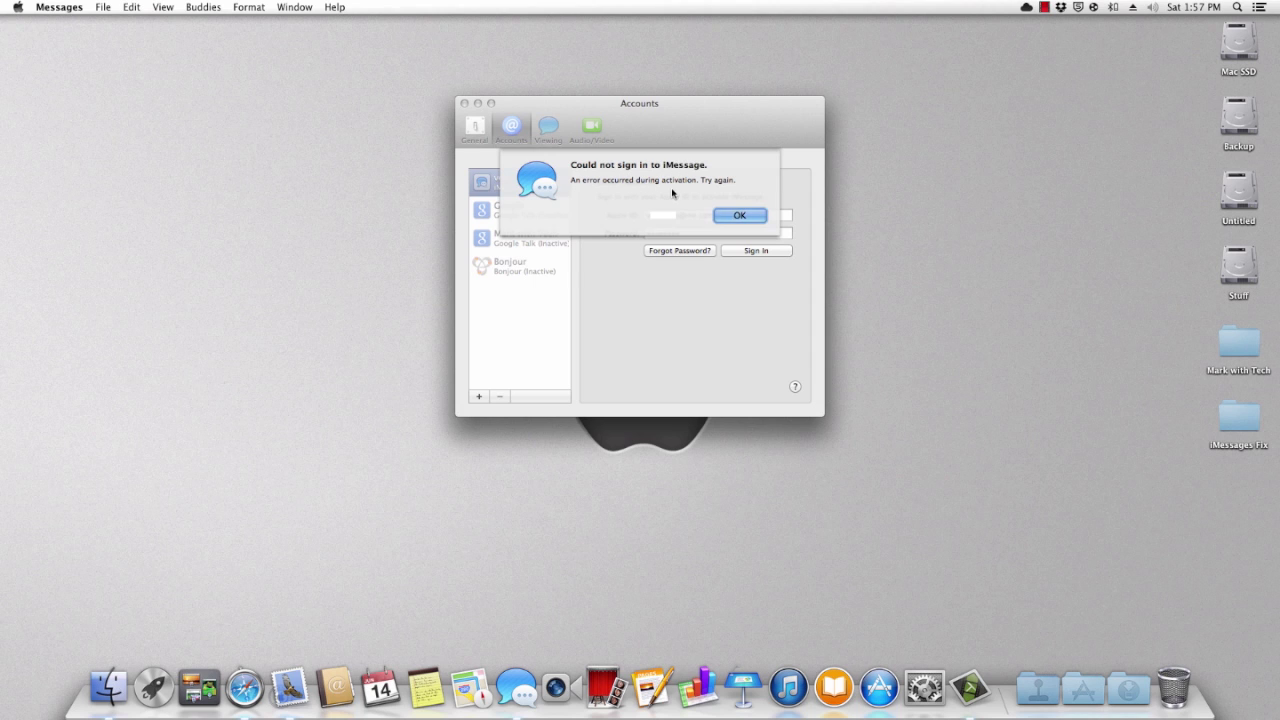
click(735, 215)
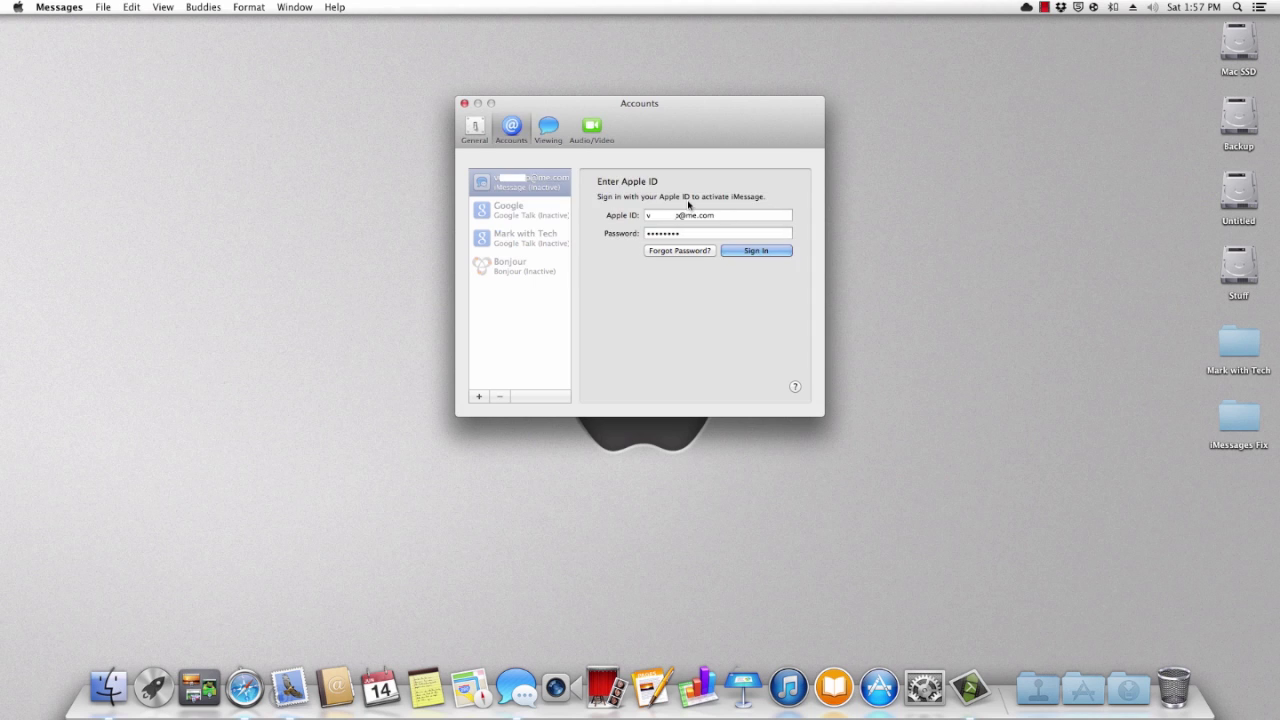
Retry the iMessage sign-in with the password already entered, dismiss the alert and quit Messages.
click(756, 251)
click(757, 252)
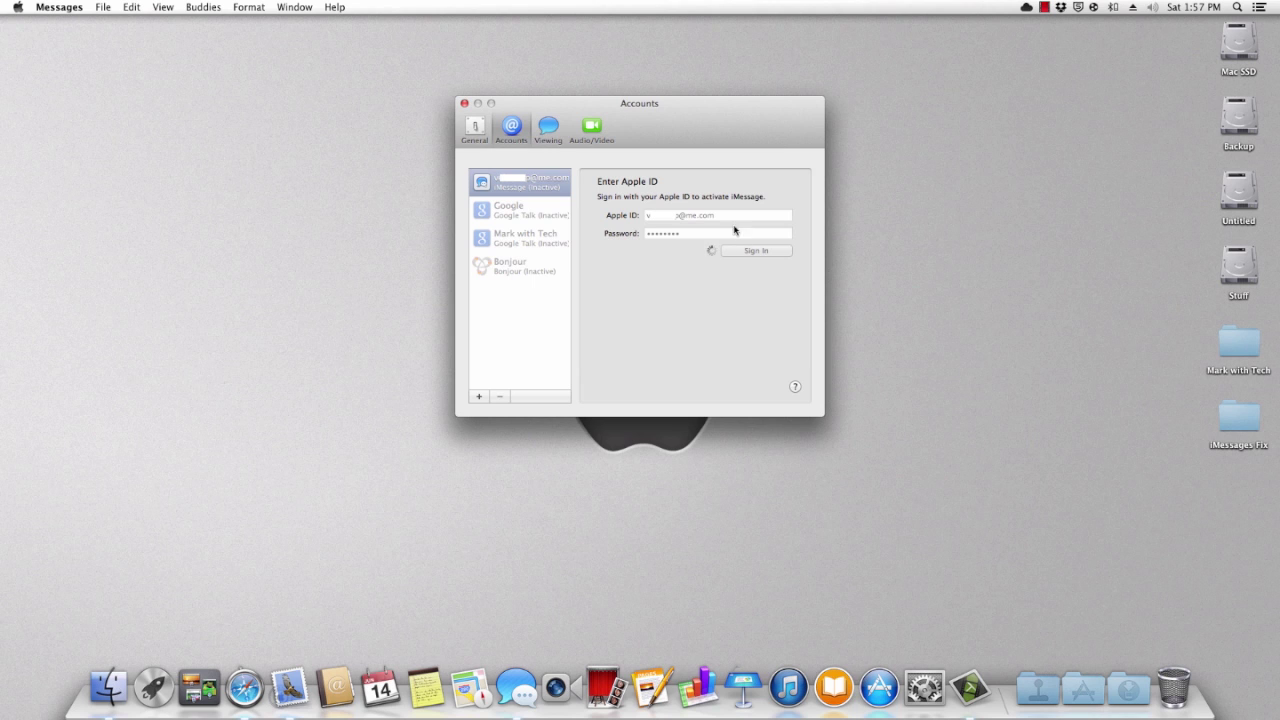
click(740, 217)
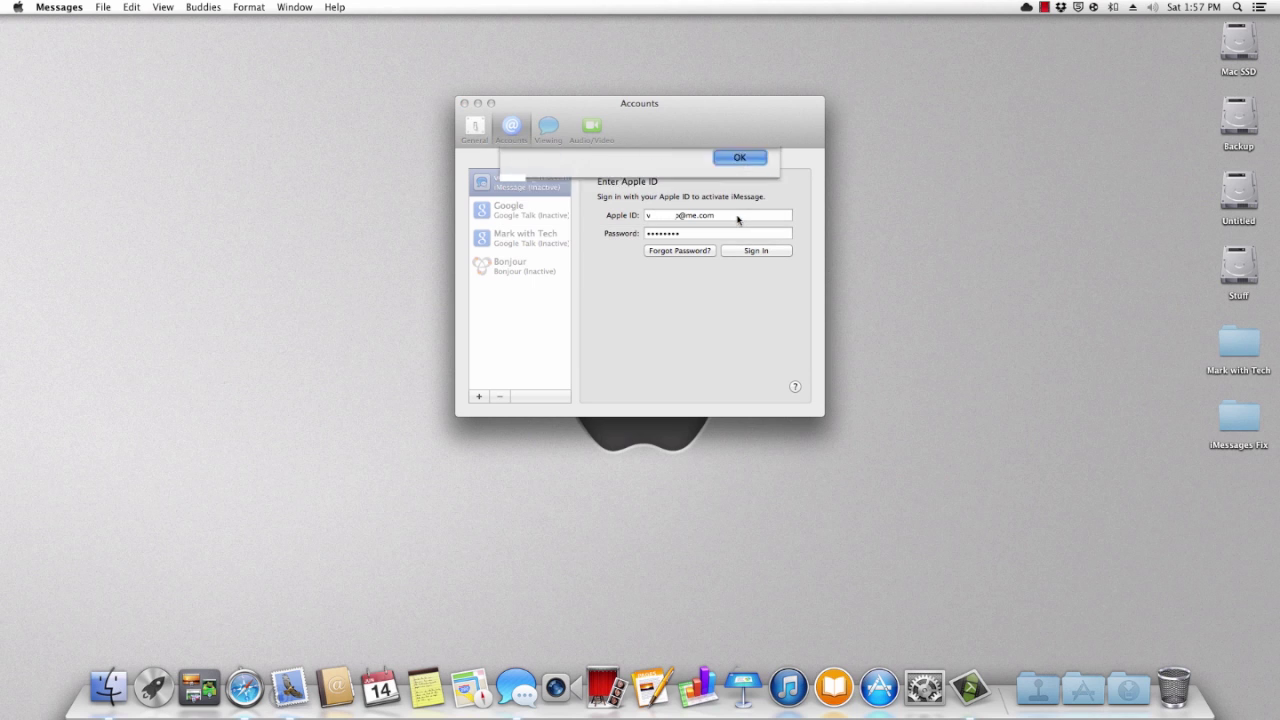
key(super+q)
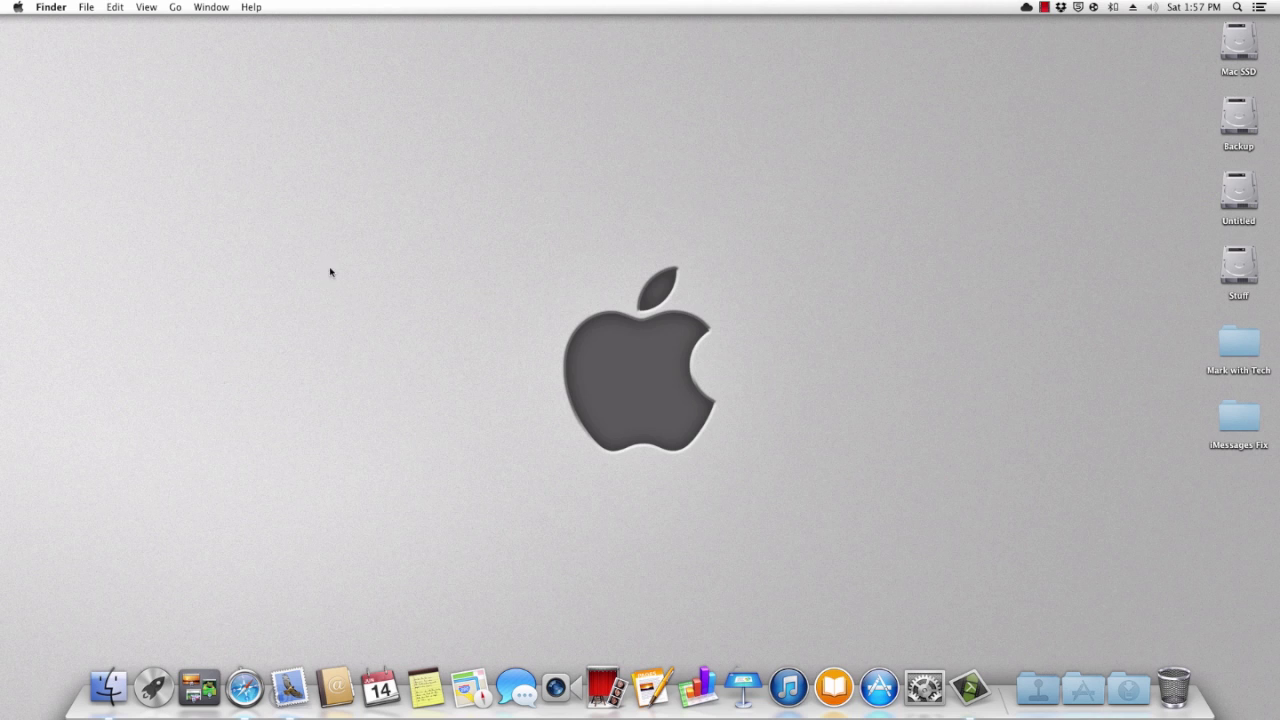
Browse to the Extra folder on the Mac SSD drive in a new Finder window and select the Modules folder.
right_click(108, 686)
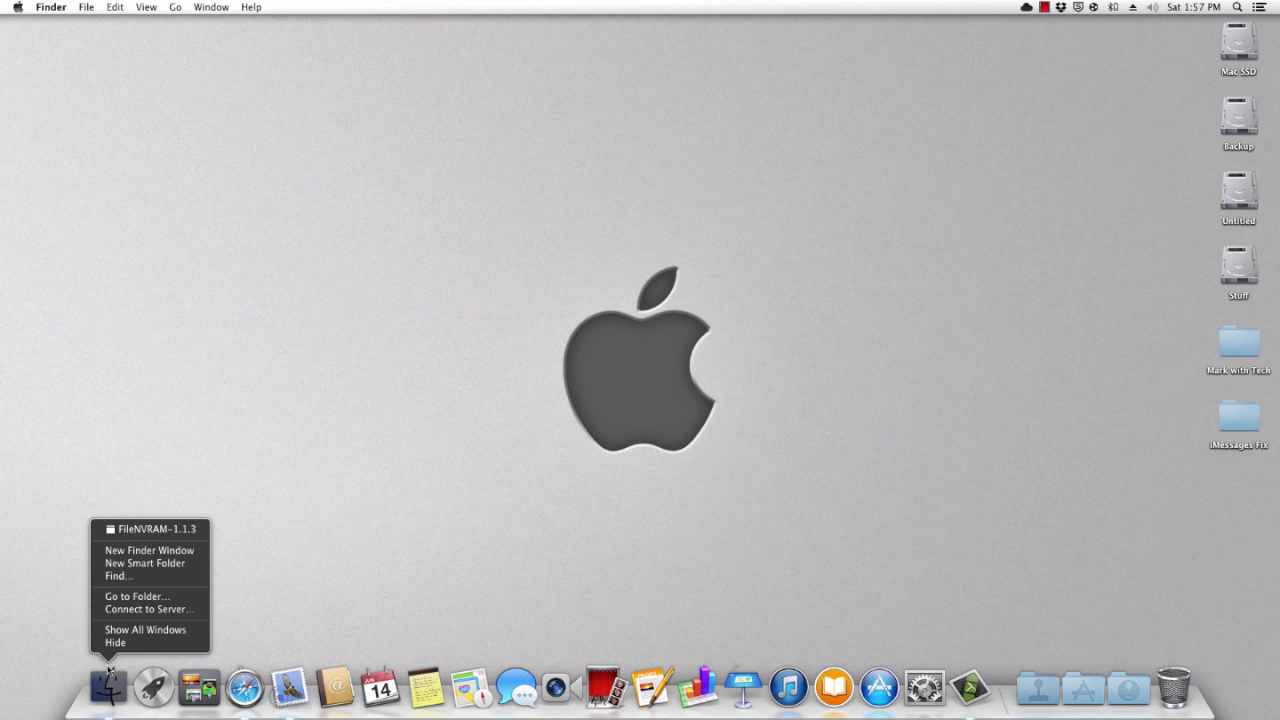
click(144, 551)
click(302, 440)
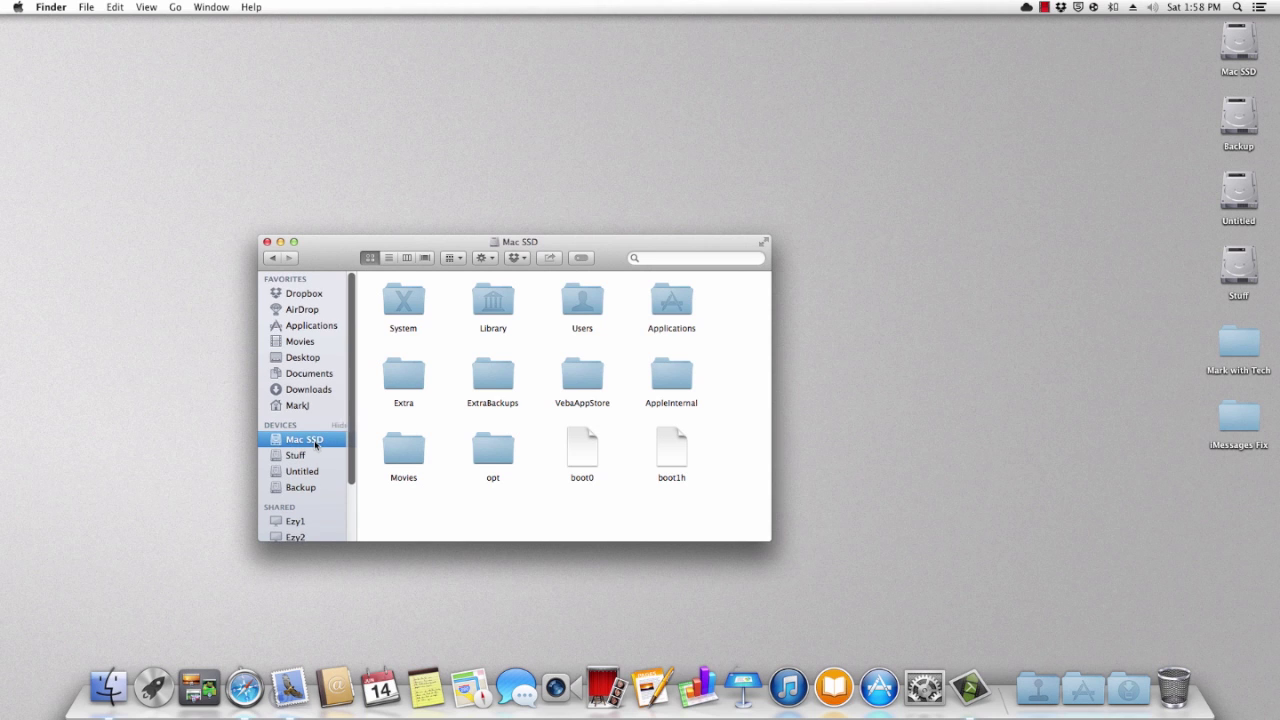
double_click(398, 385)
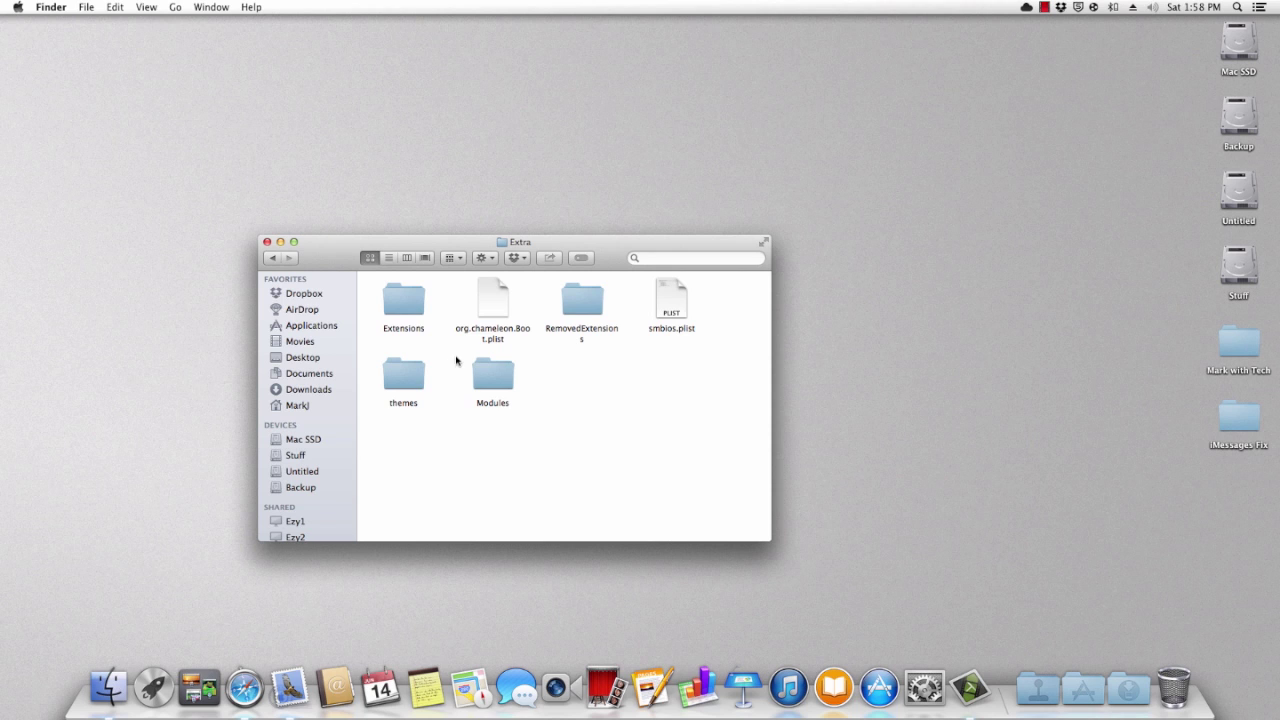
click(495, 405)
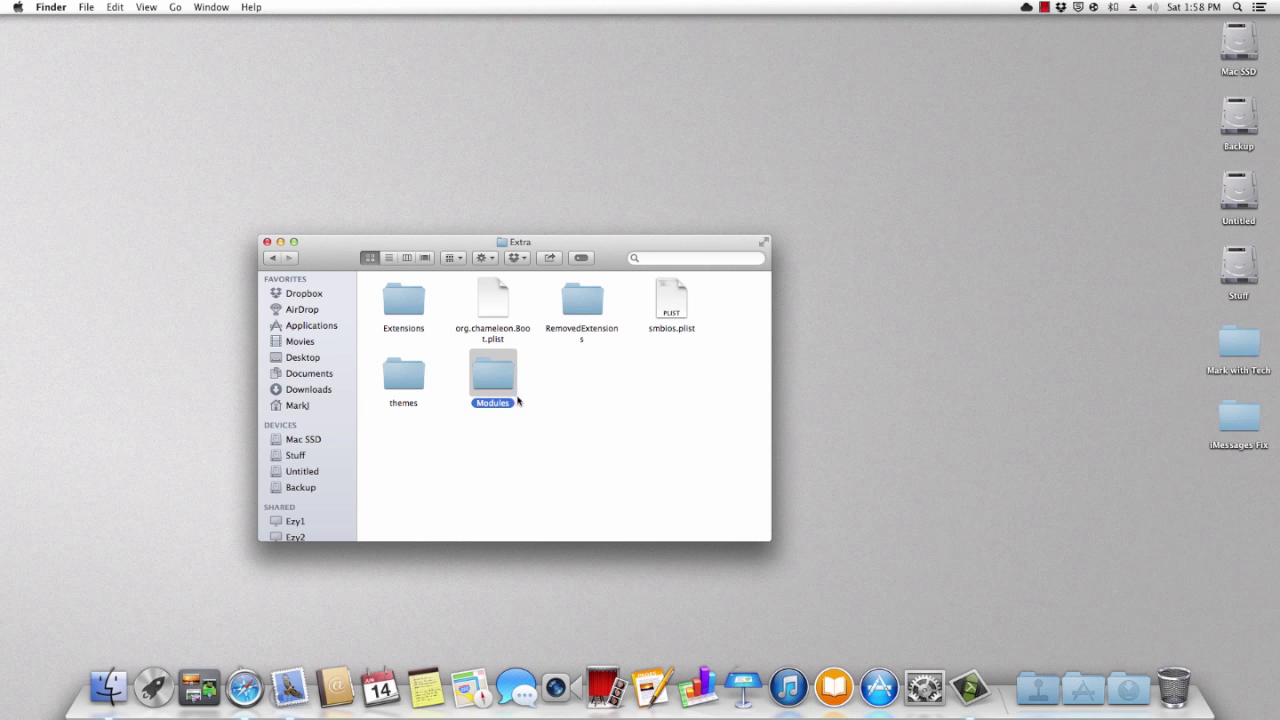
Create a new folder inside Extra and delete it again, authorizing both changes with the account password.
right_click(608, 377)
click(626, 388)
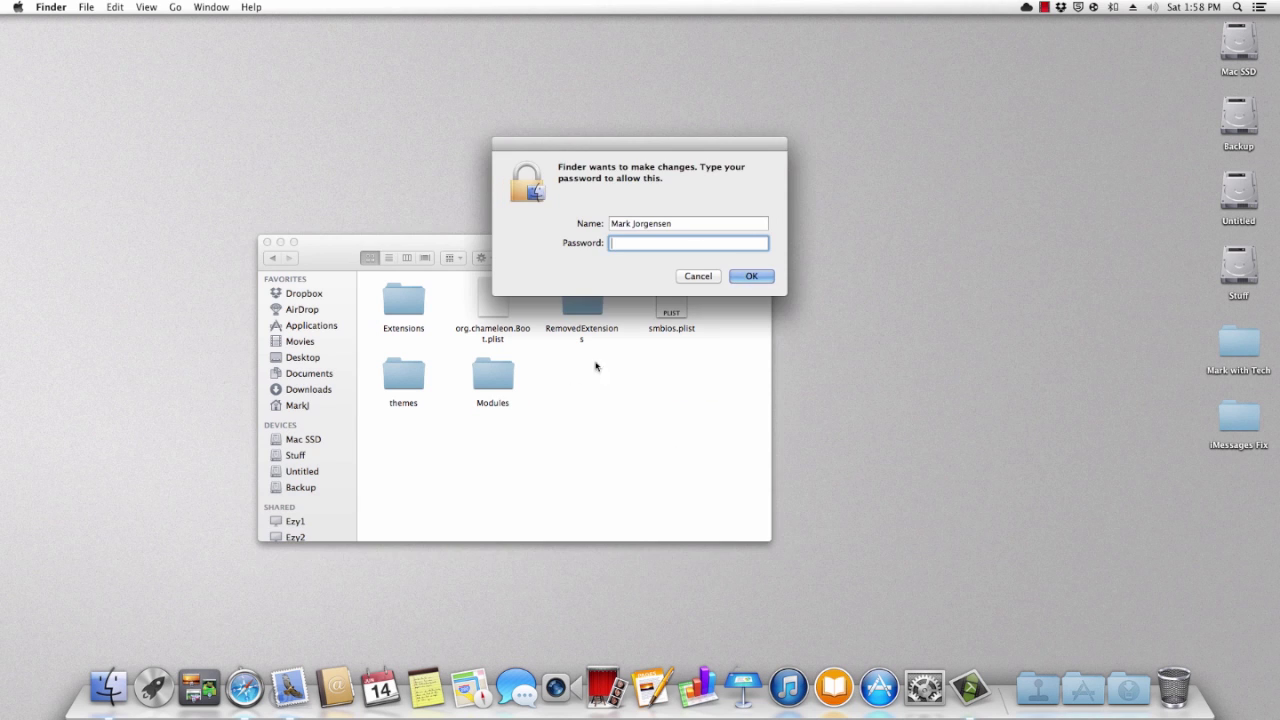
text(****)
key(Return)
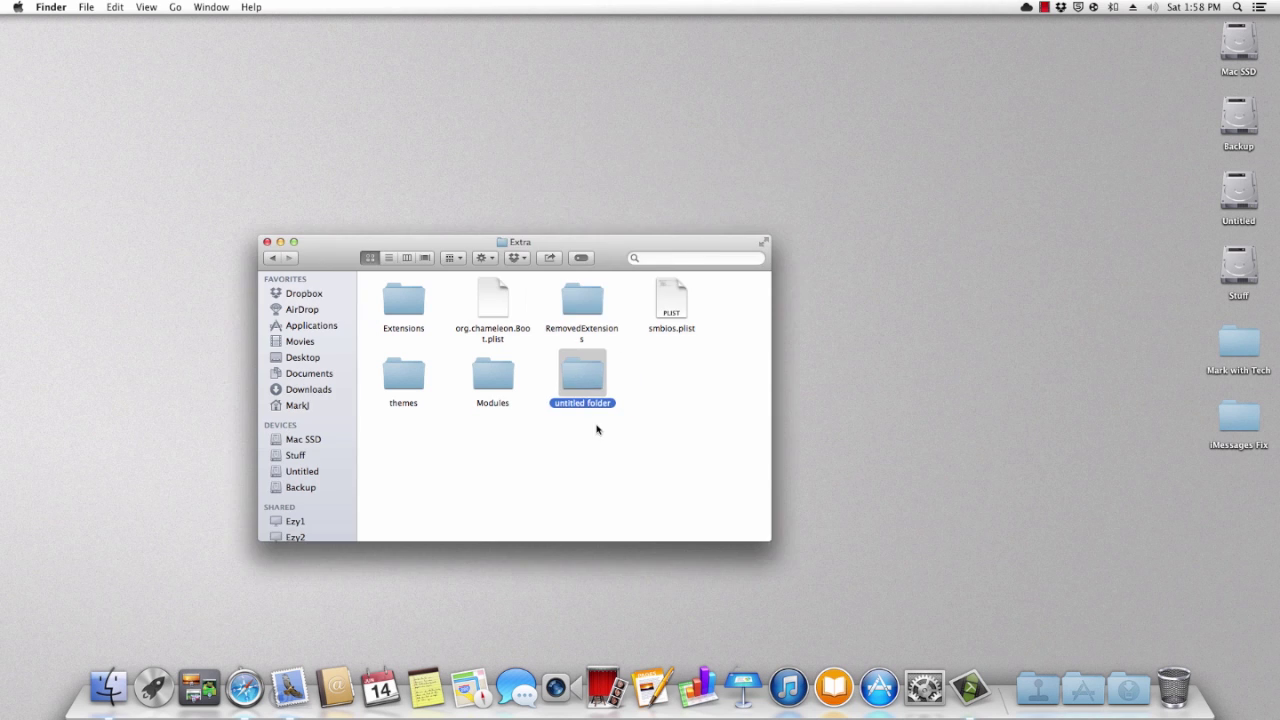
key(super+BackSpace)
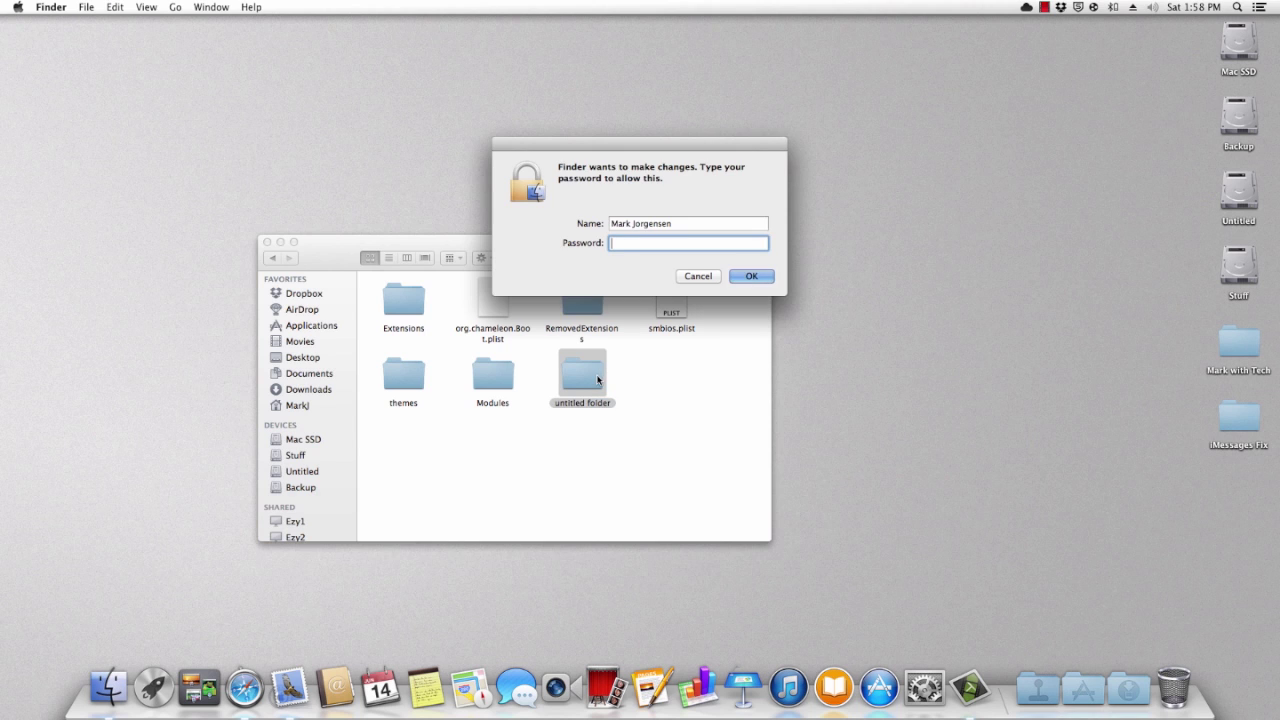
text(****)
key(Return)
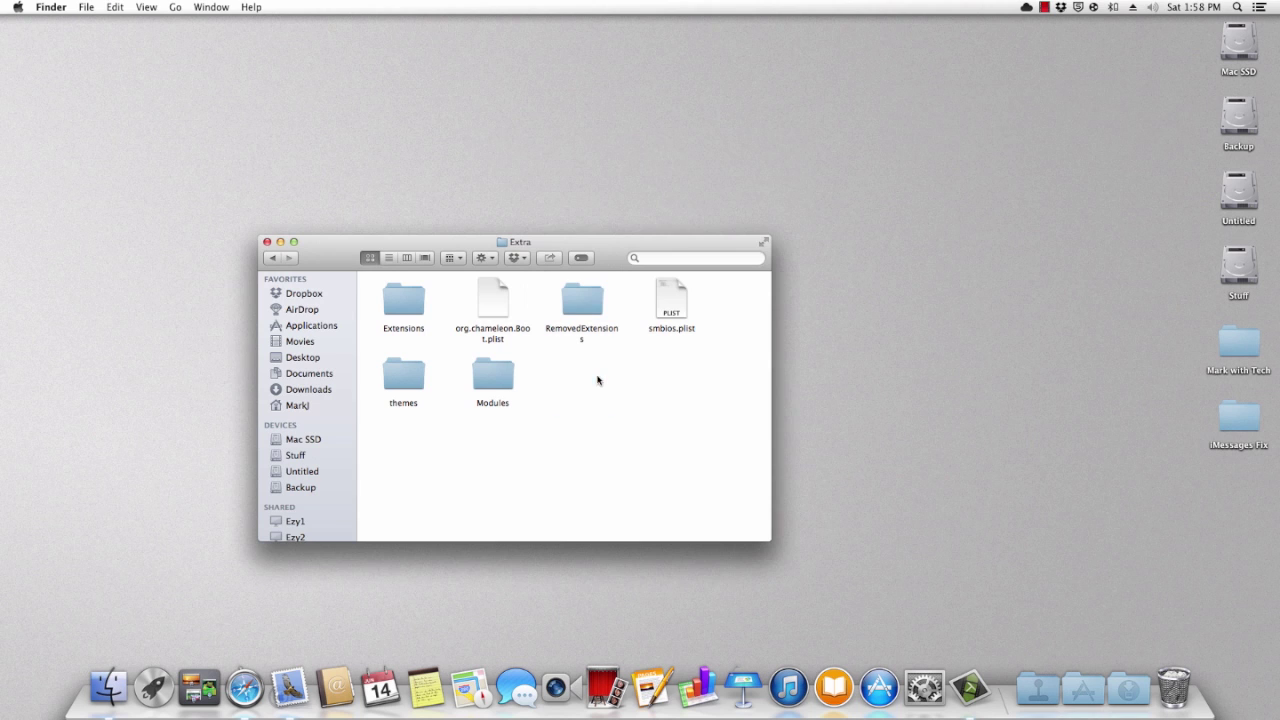
Copy FileNVRAM.dylib from the desktop folder iMessages Fix into the Modules folder inside Extra, and close the iMessages Fix window.
double_click(494, 387)
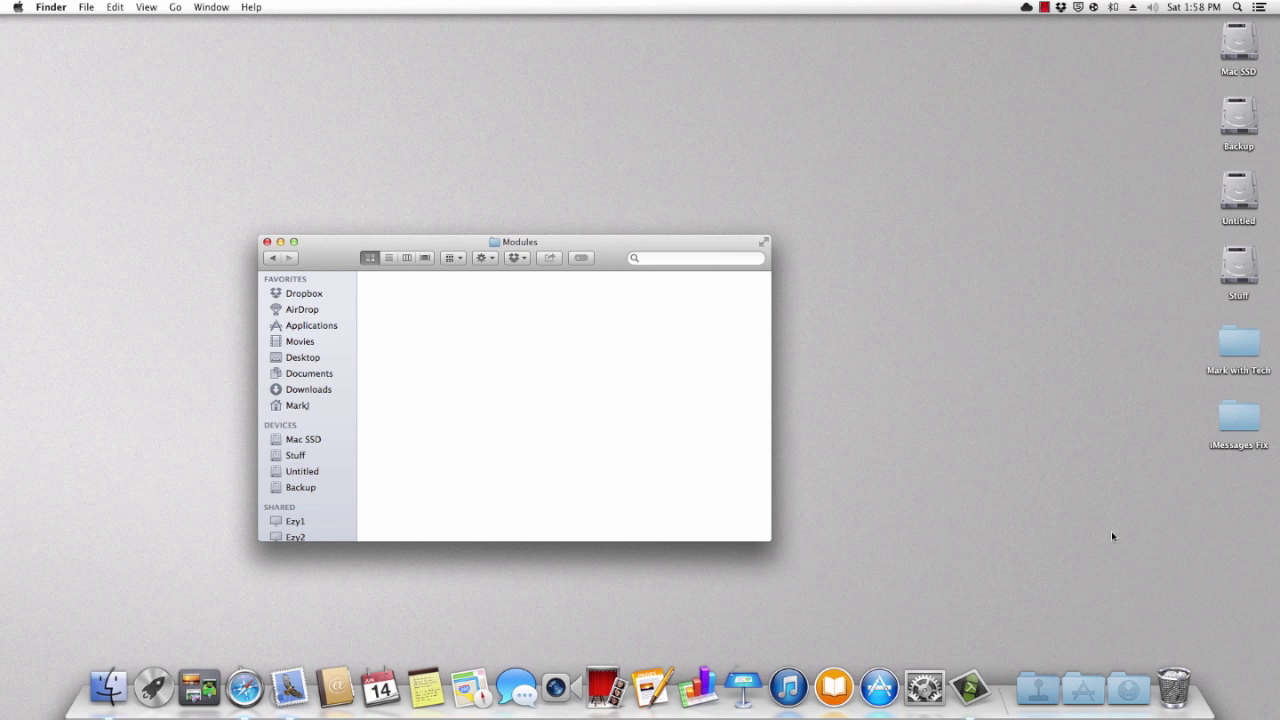
double_click(1229, 426)
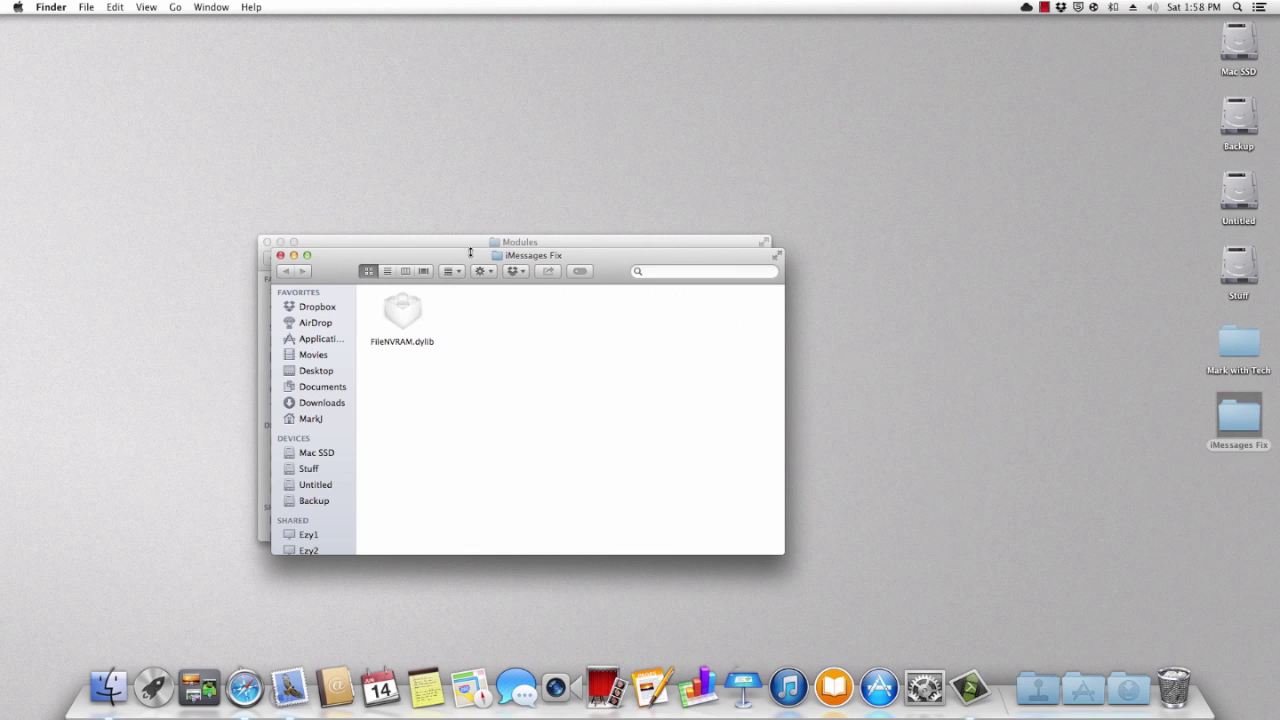
drag(470, 251, 907, 246)
click(848, 302)
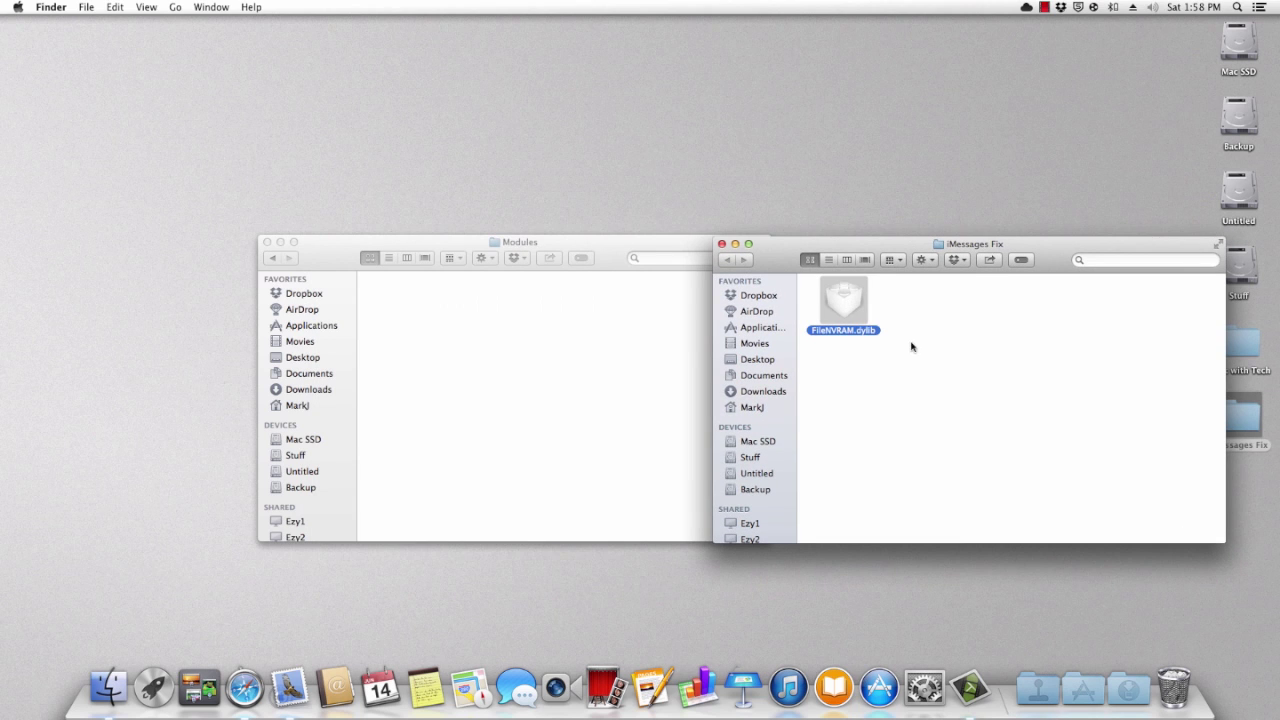
click(634, 329)
key(super+v)
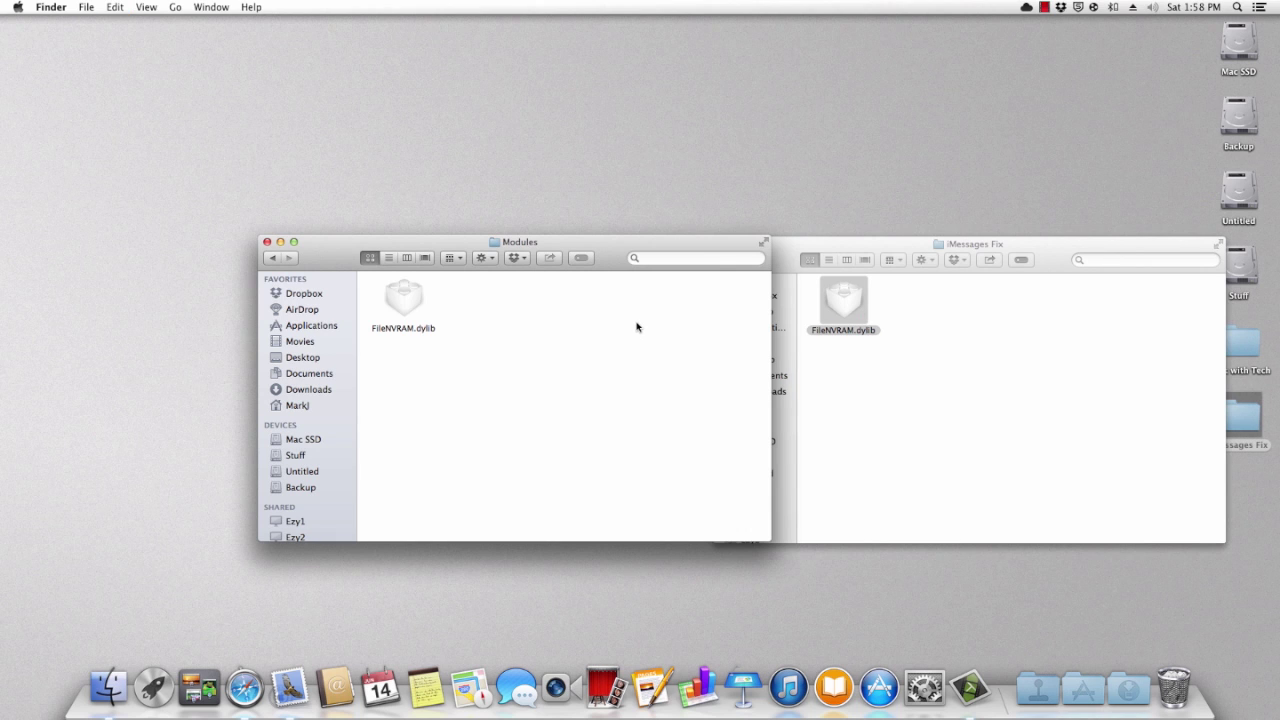
click(889, 315)
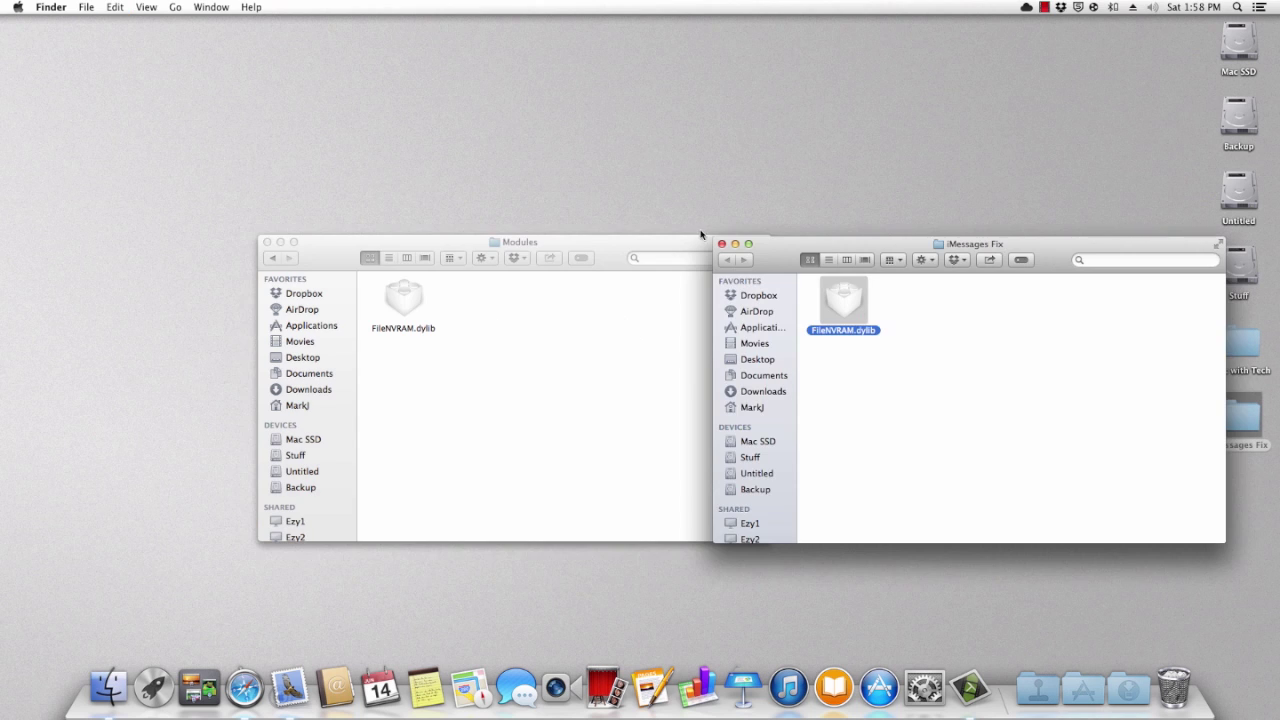
click(722, 243)
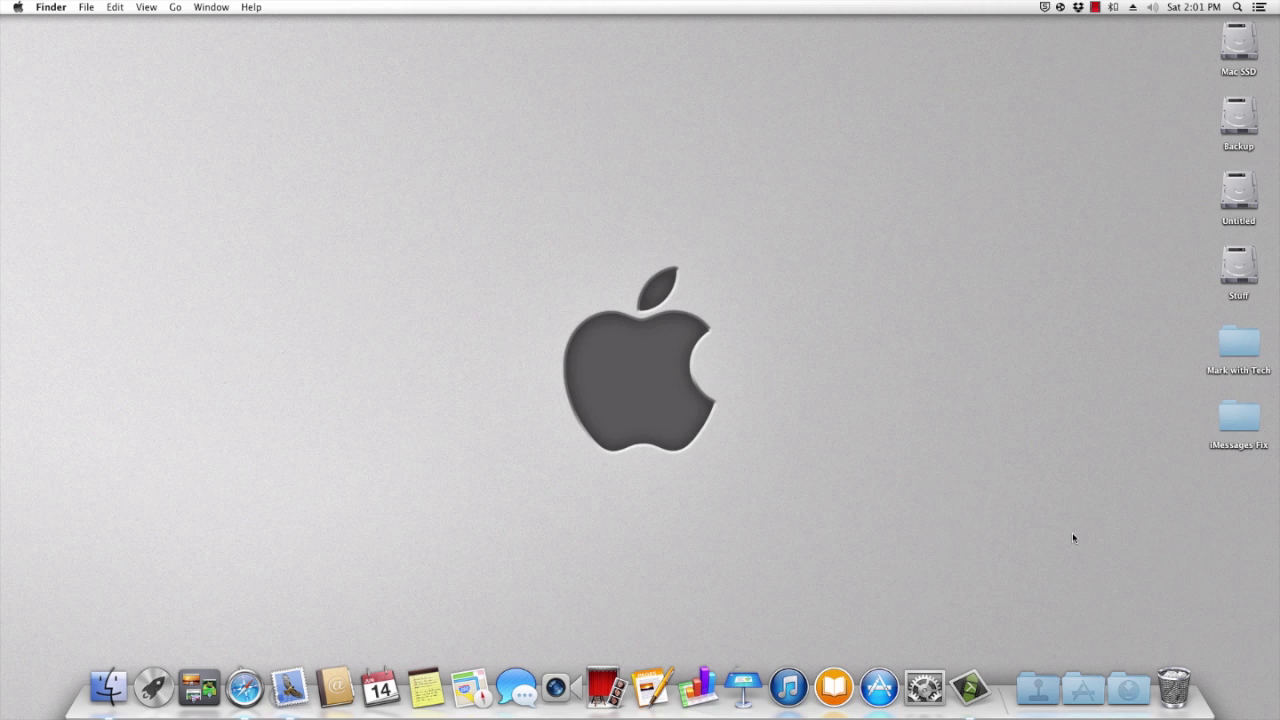
Reopen Messages and sign in to the iMessage account with the Apple ID password.
click(503, 686)
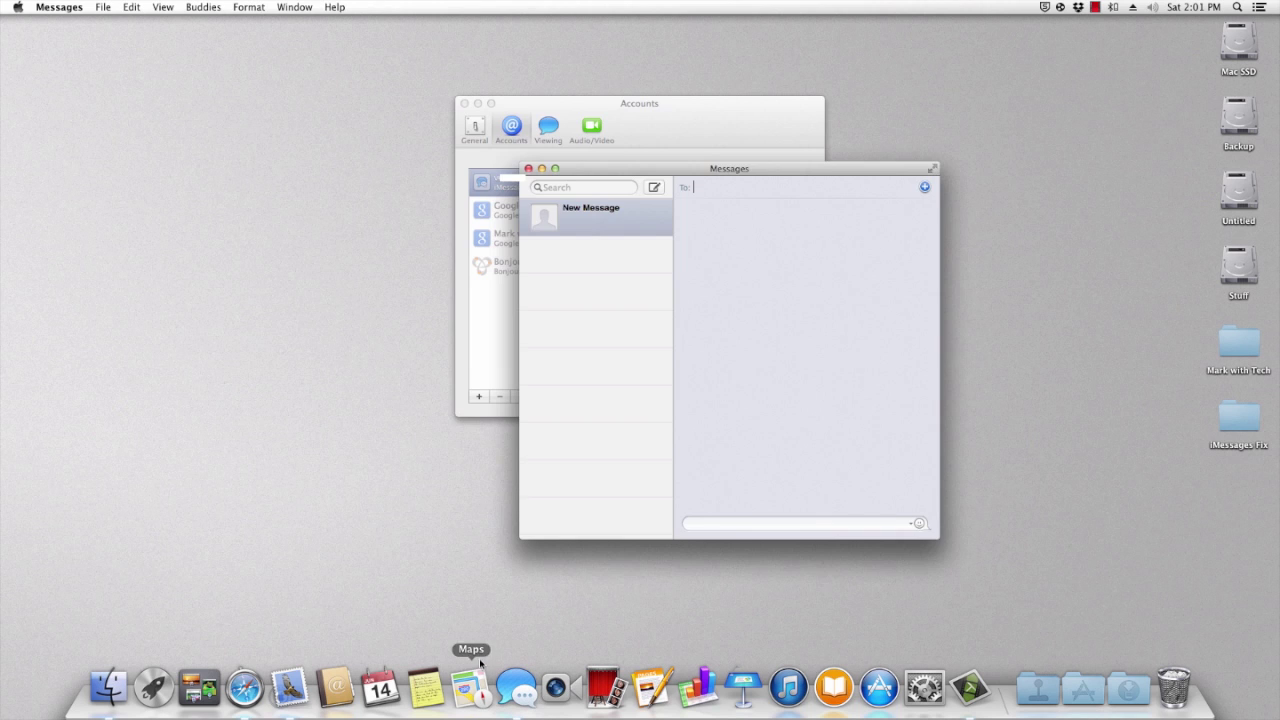
click(710, 234)
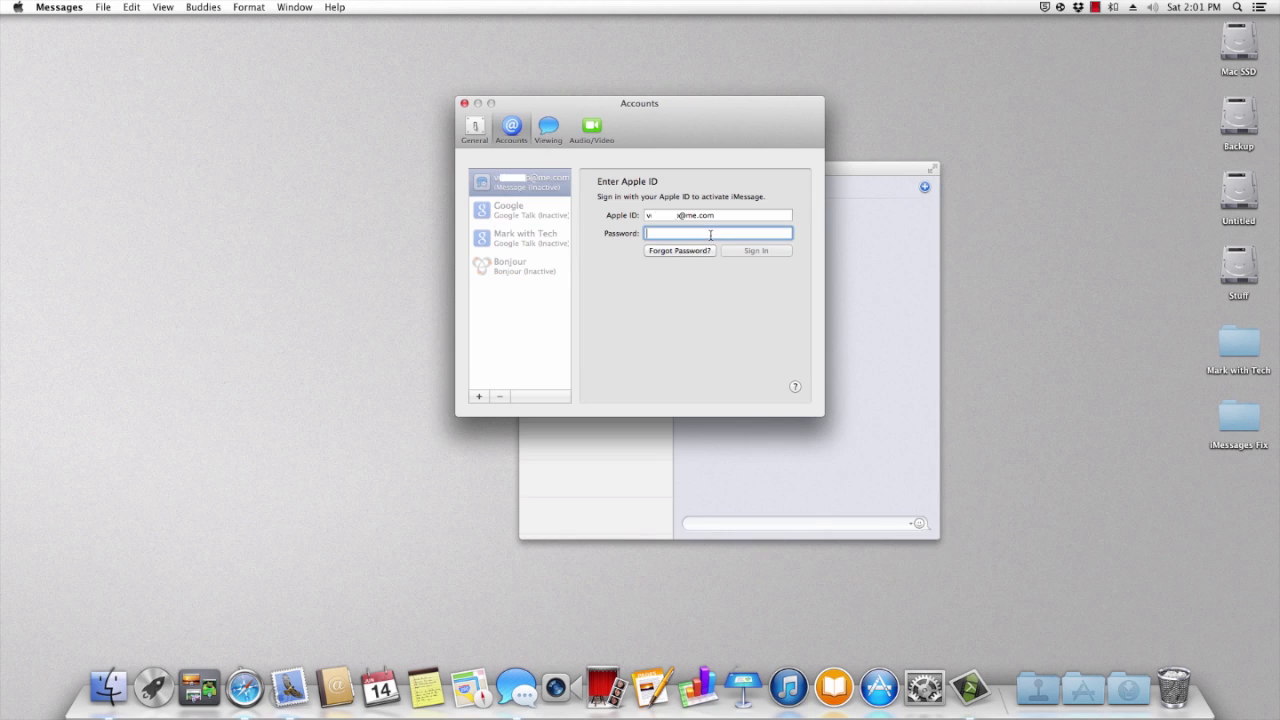
text(********)
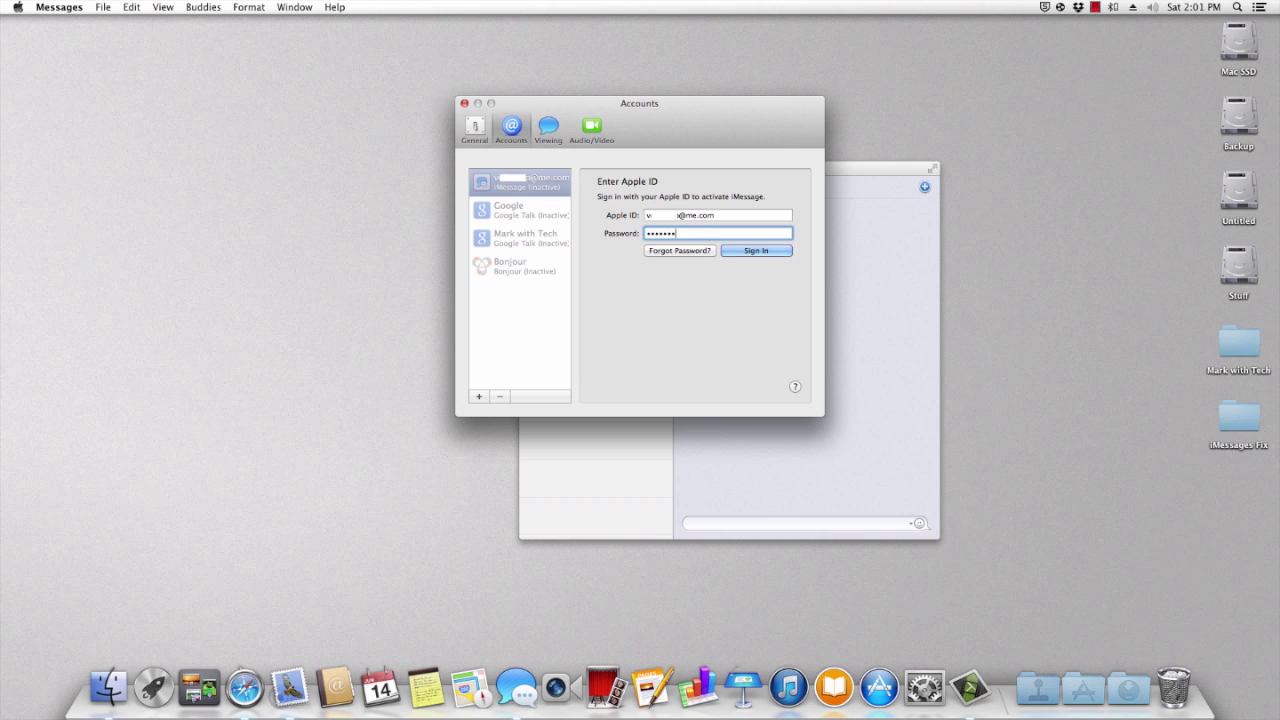
key(Return)
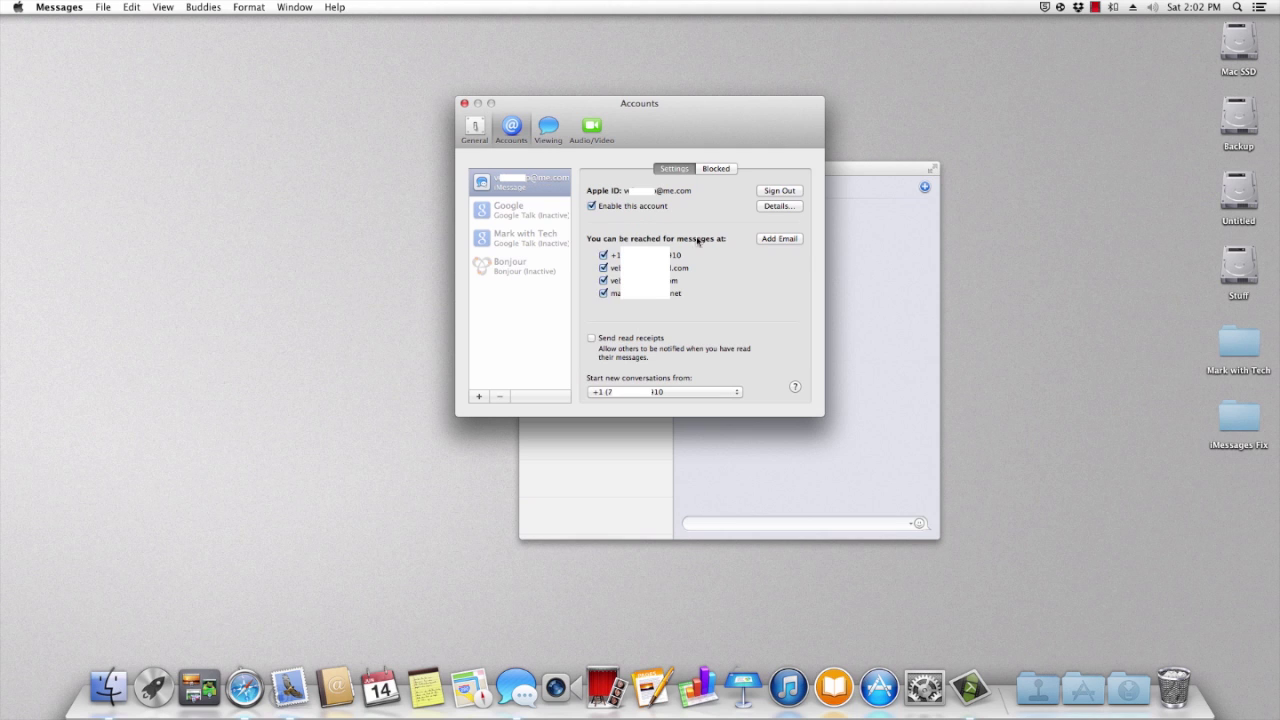
Enable sending read receipts for the iMessage account, then close its windows and quit Messages.
click(592, 339)
click(464, 103)
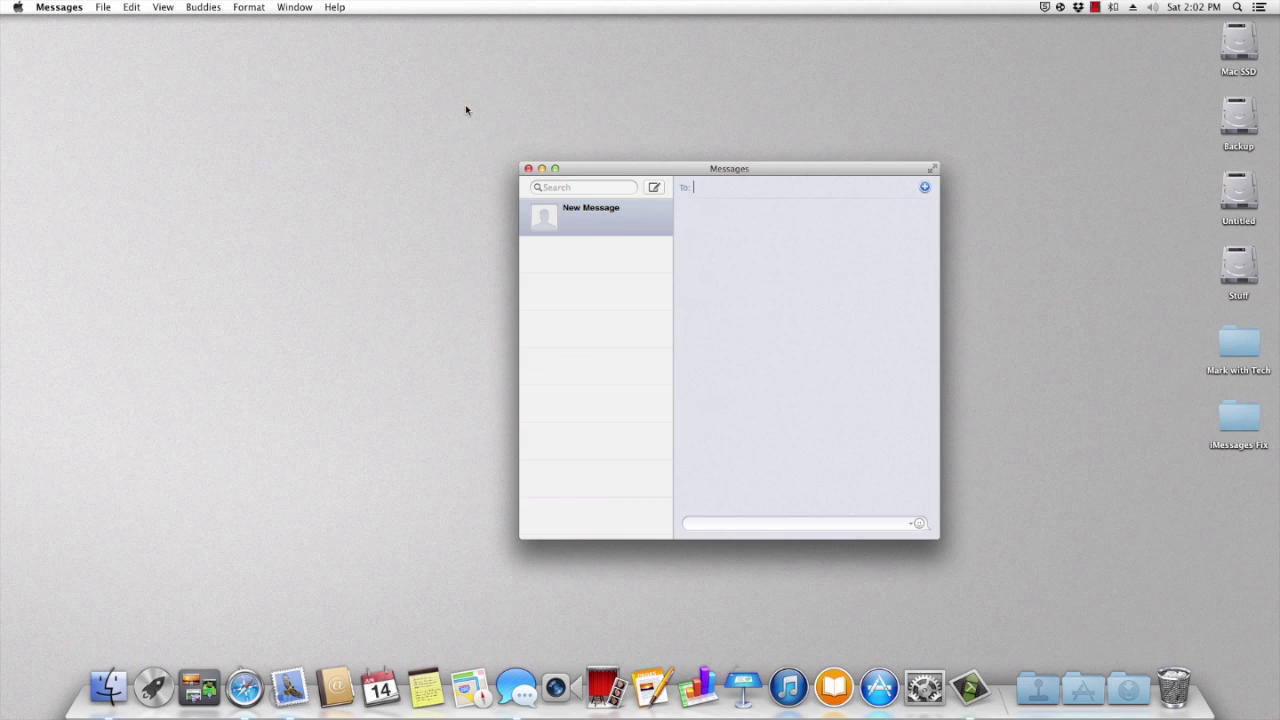
click(528, 168)
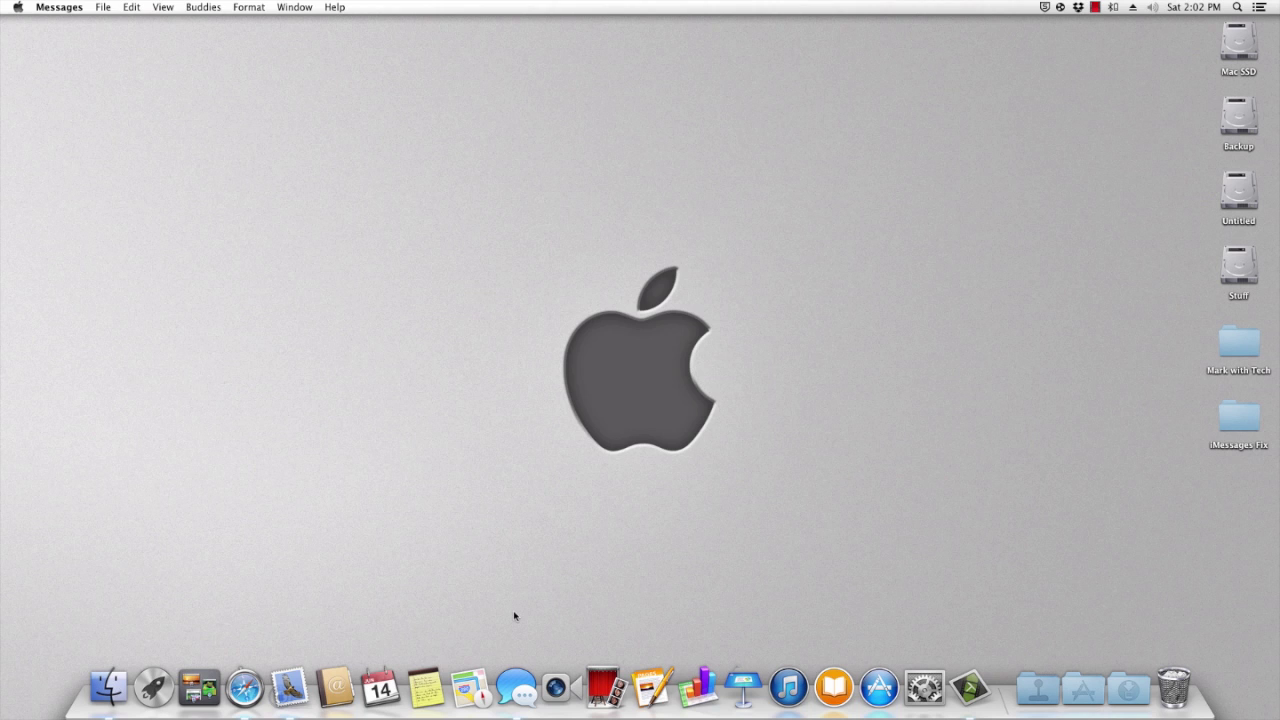
right_click(512, 704)
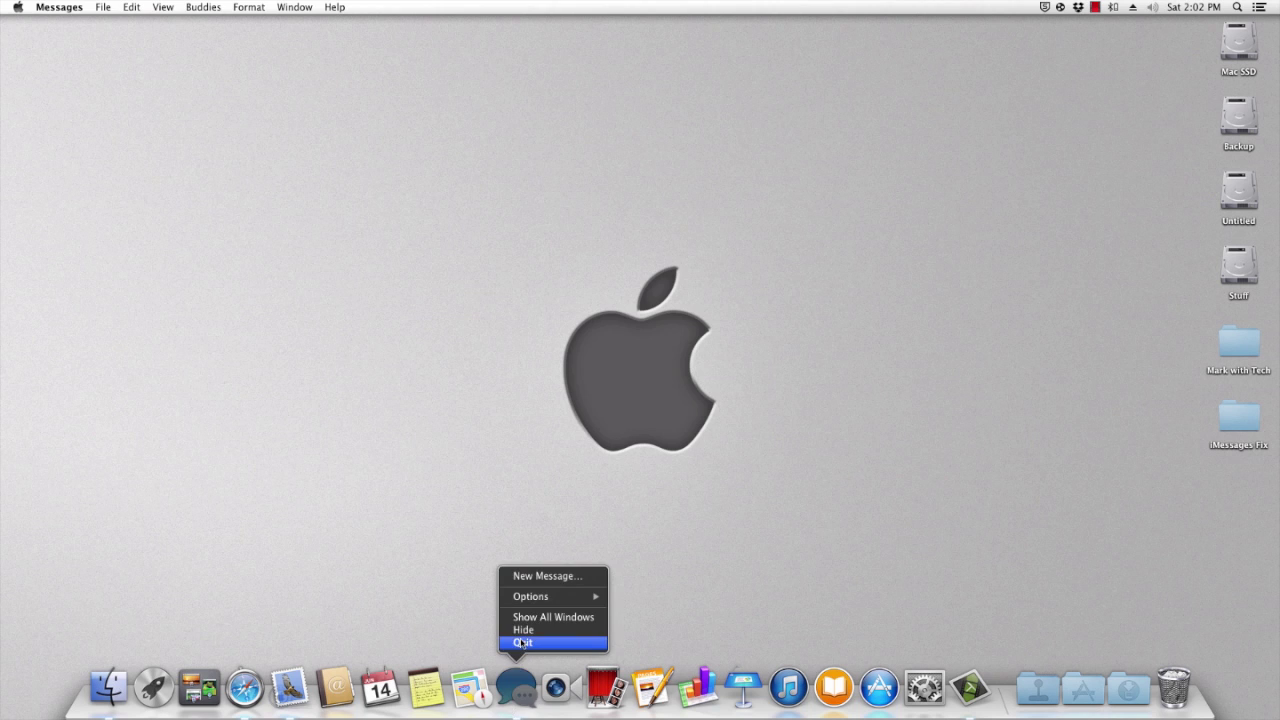
click(522, 643)
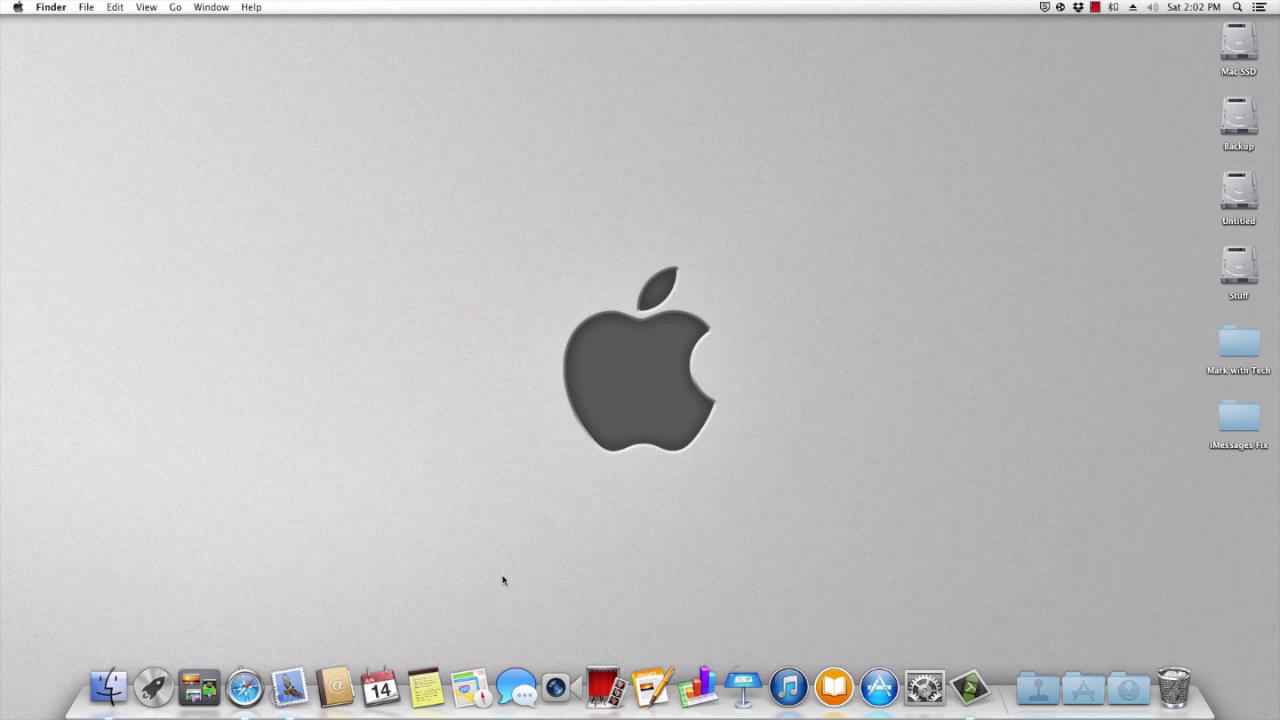